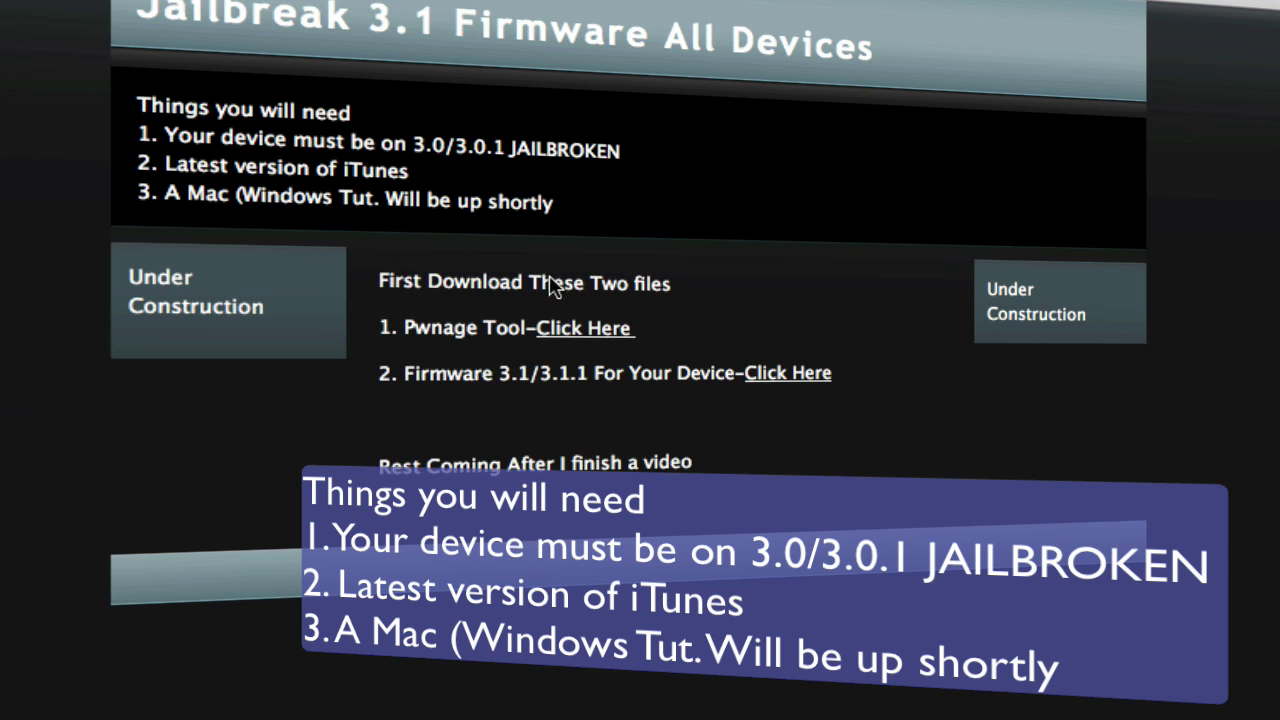
- Download PwnageTool_3.1.3.dmg, browse the firmware list on the download page, then return to the jailbreak page
click(592, 334)
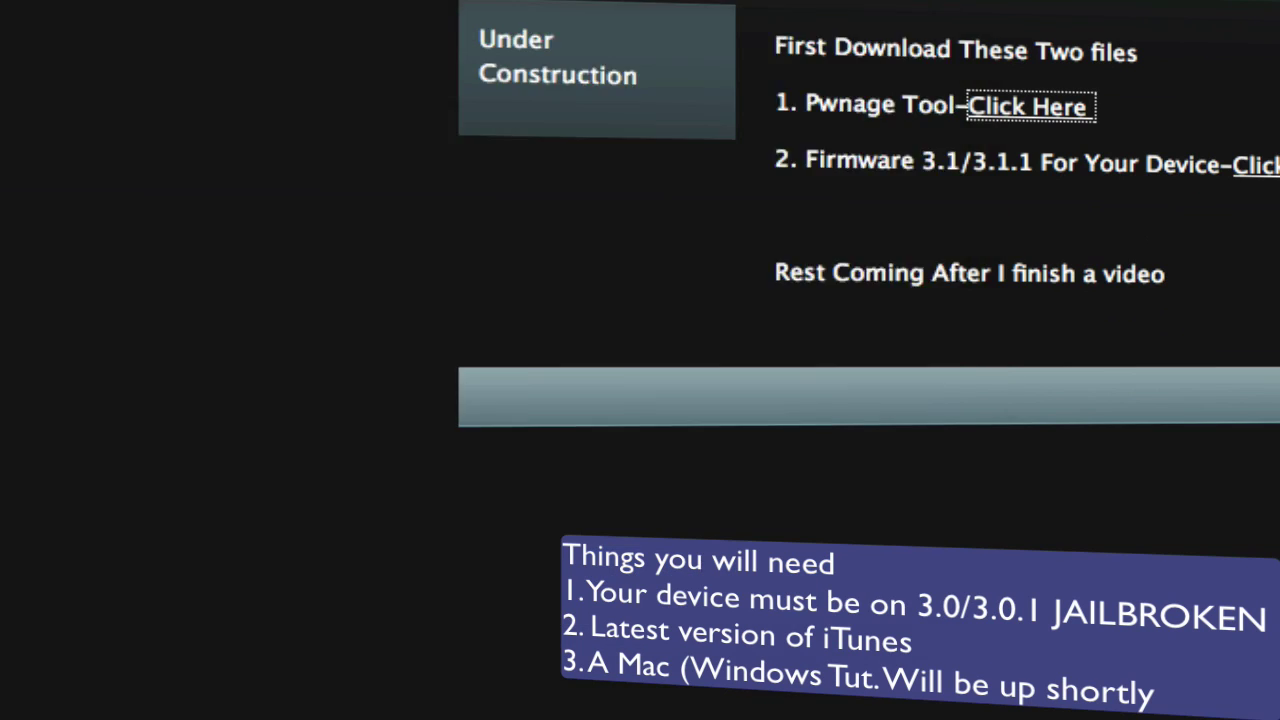
click(1258, 165)
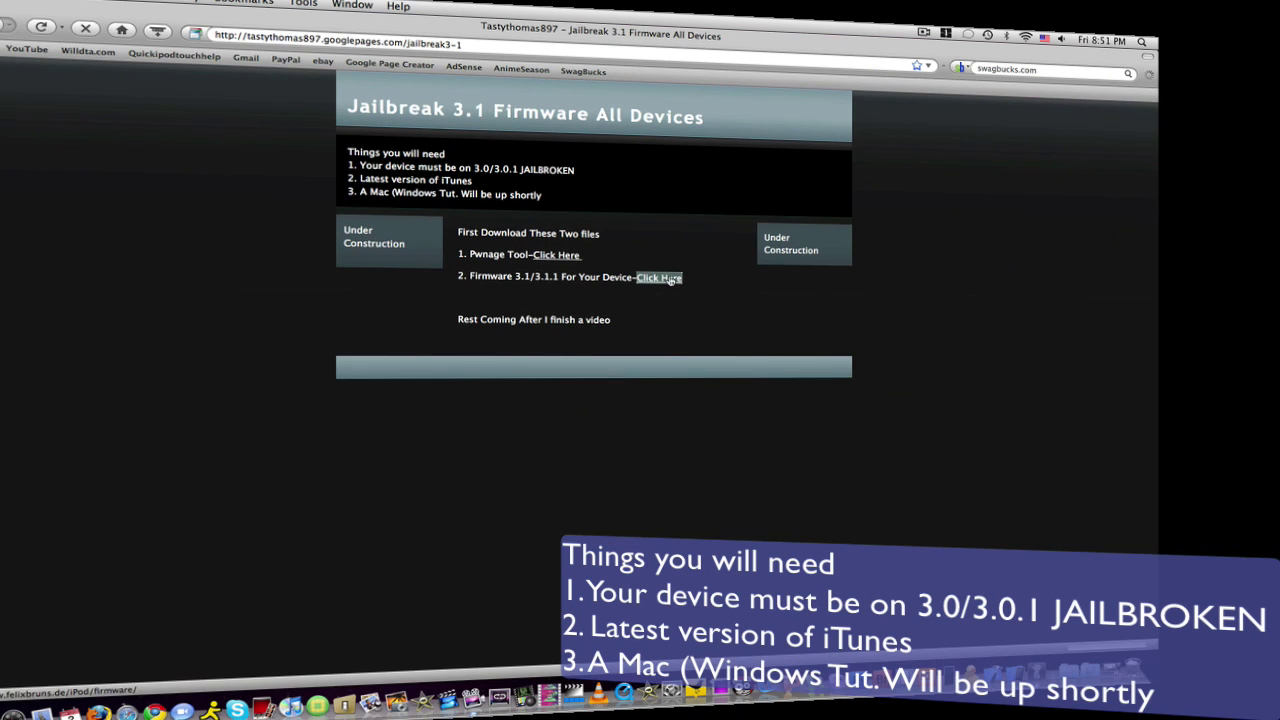
click(536, 389)
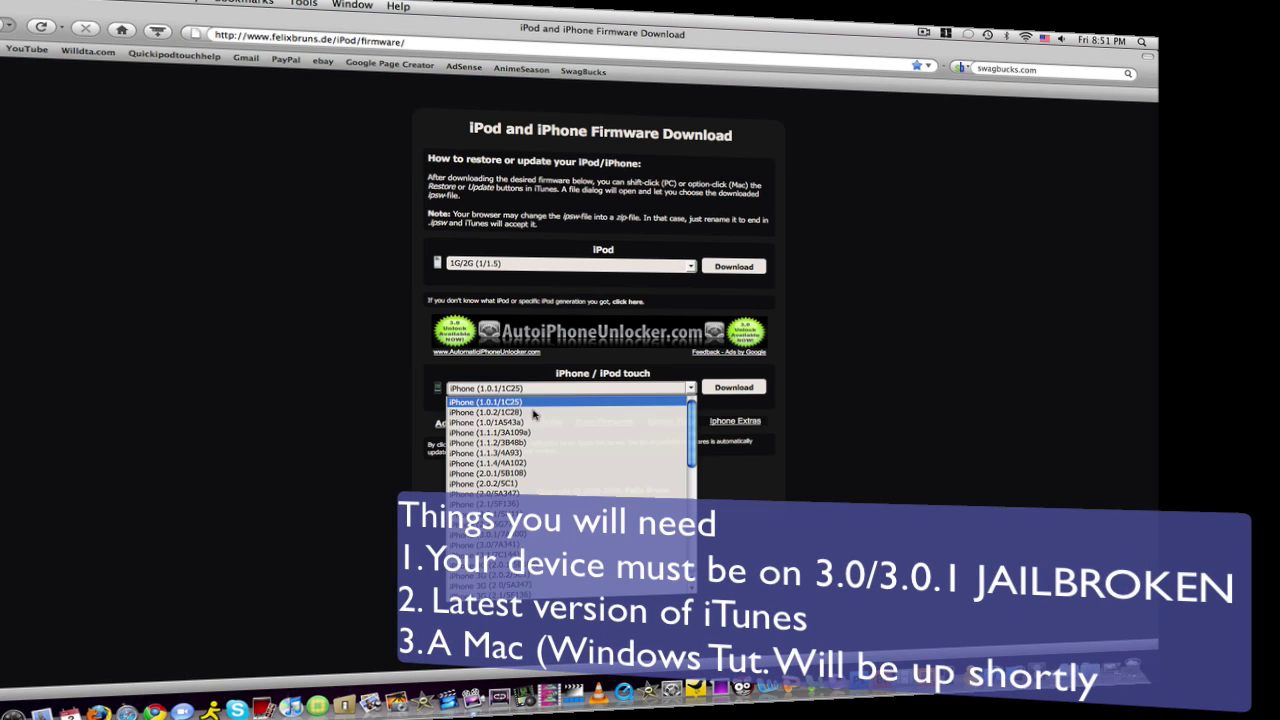
scroll(535, 430, down, 5)
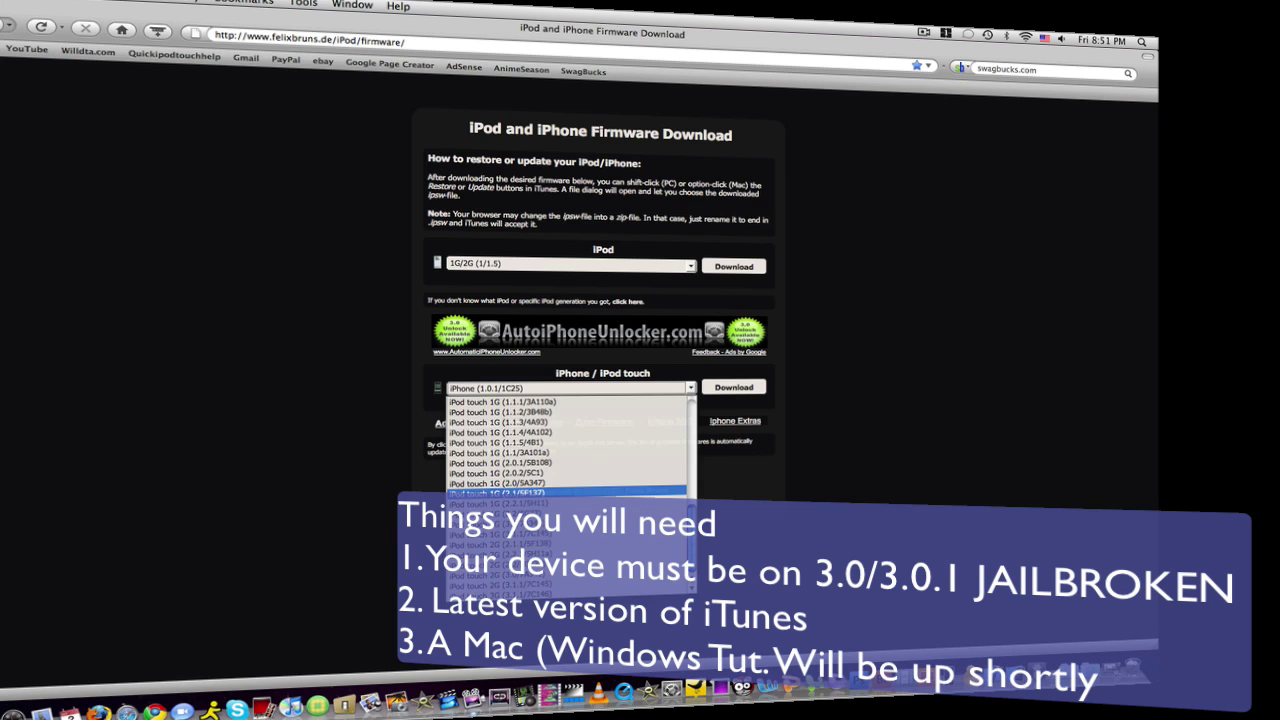
key(Escape)
key(super+bracketleft)
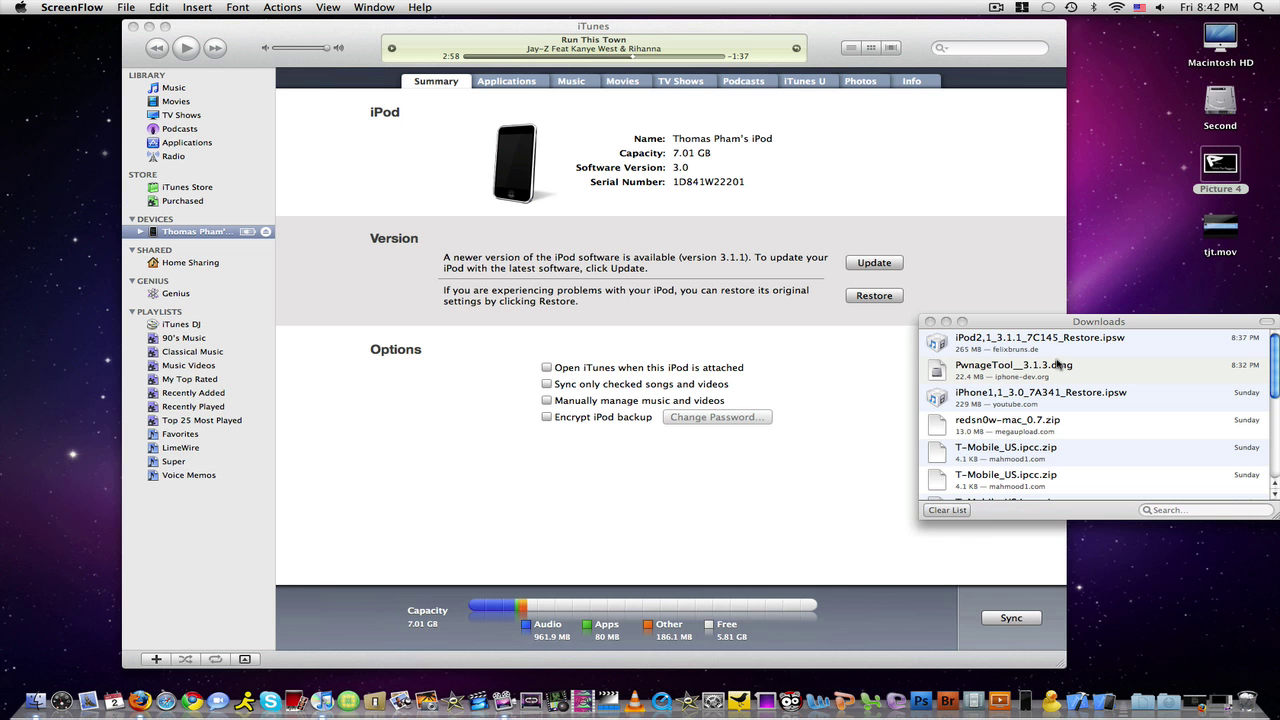
- Drag iPod2,1_3.1.1_7C145_Restore.ipsw and PwnageTool_3.1.3.dmg from the Downloads list onto the desktop
drag(981, 378, 842, 412)
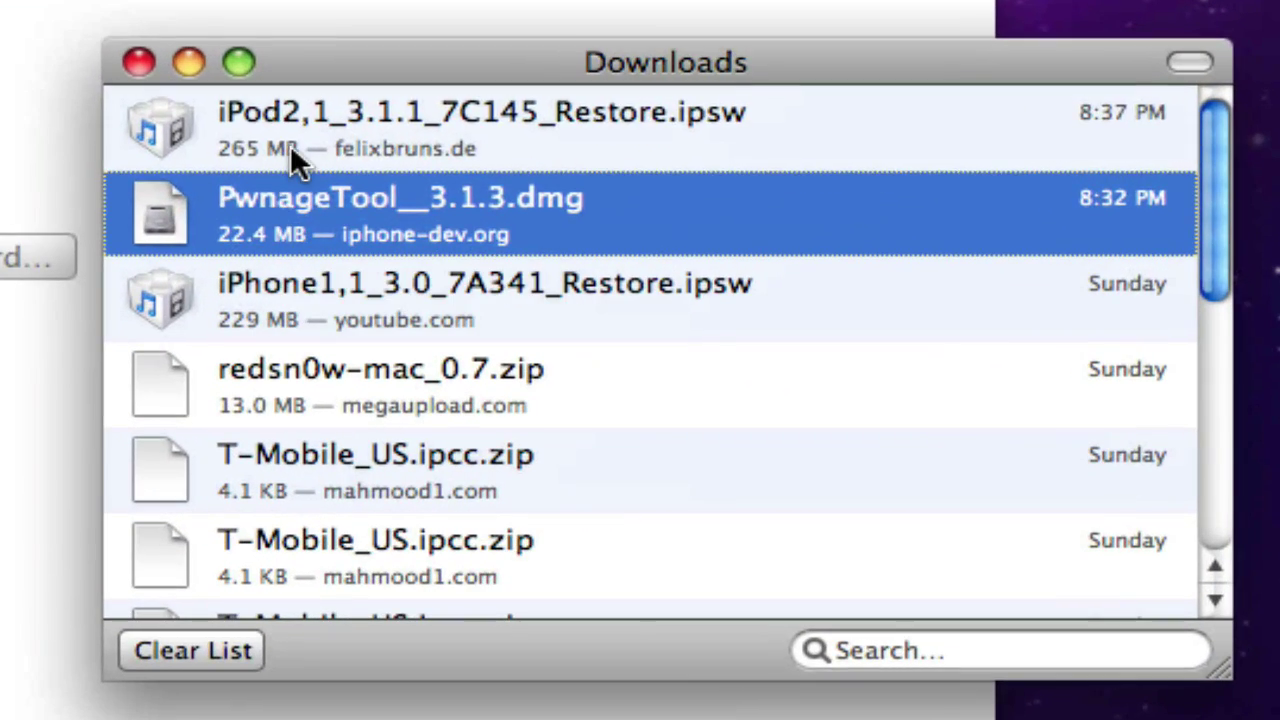
click(841, 382)
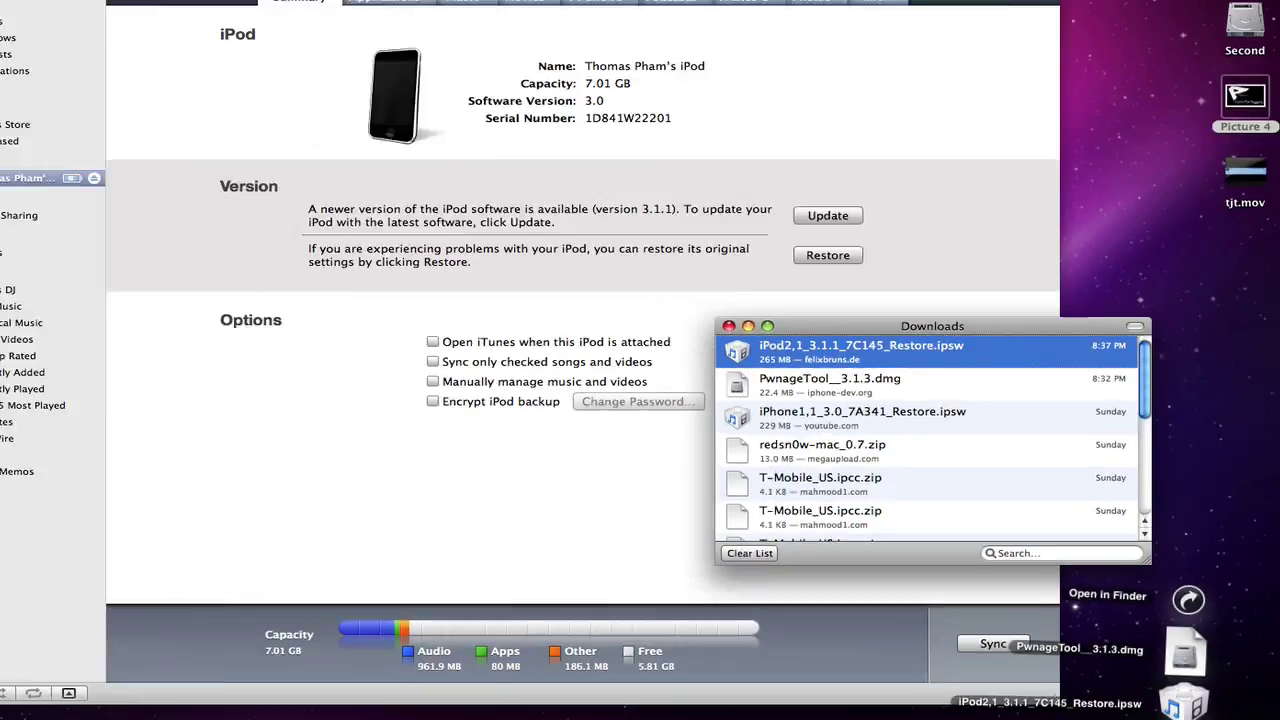
drag(1190, 660, 1210, 540)
drag(1158, 714, 1215, 435)
drag(1197, 290, 1165, 700)
click(1060, 370)
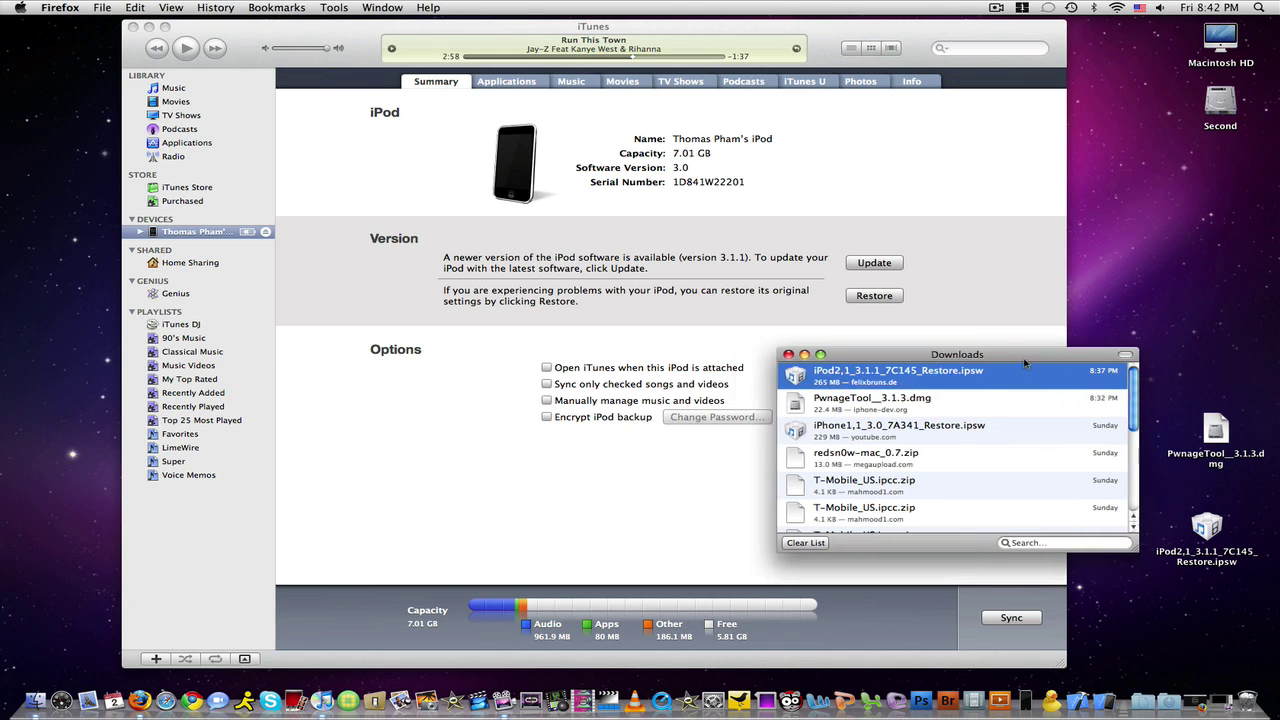
- Close the Downloads list and mount the PwnageTool disk image, skipping verification
drag(834, 363, 790, 372)
click(748, 364)
double_click(1215, 430)
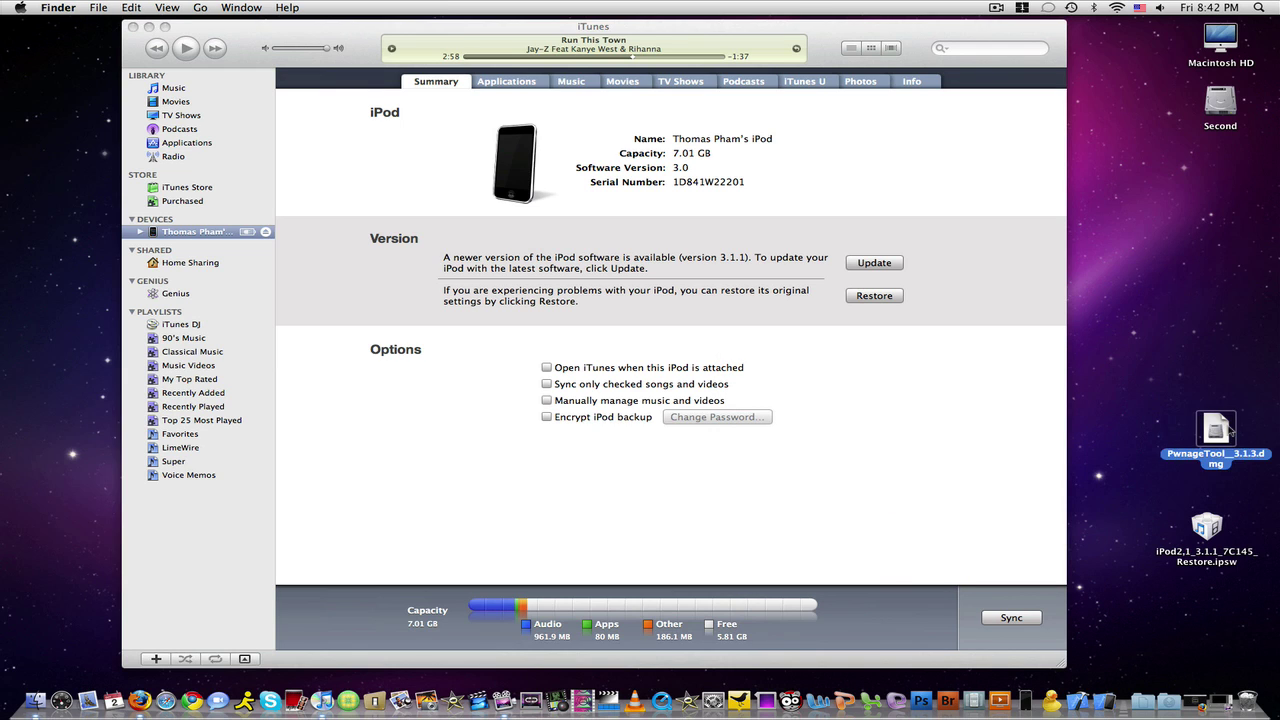
drag(1207, 530, 1216, 505)
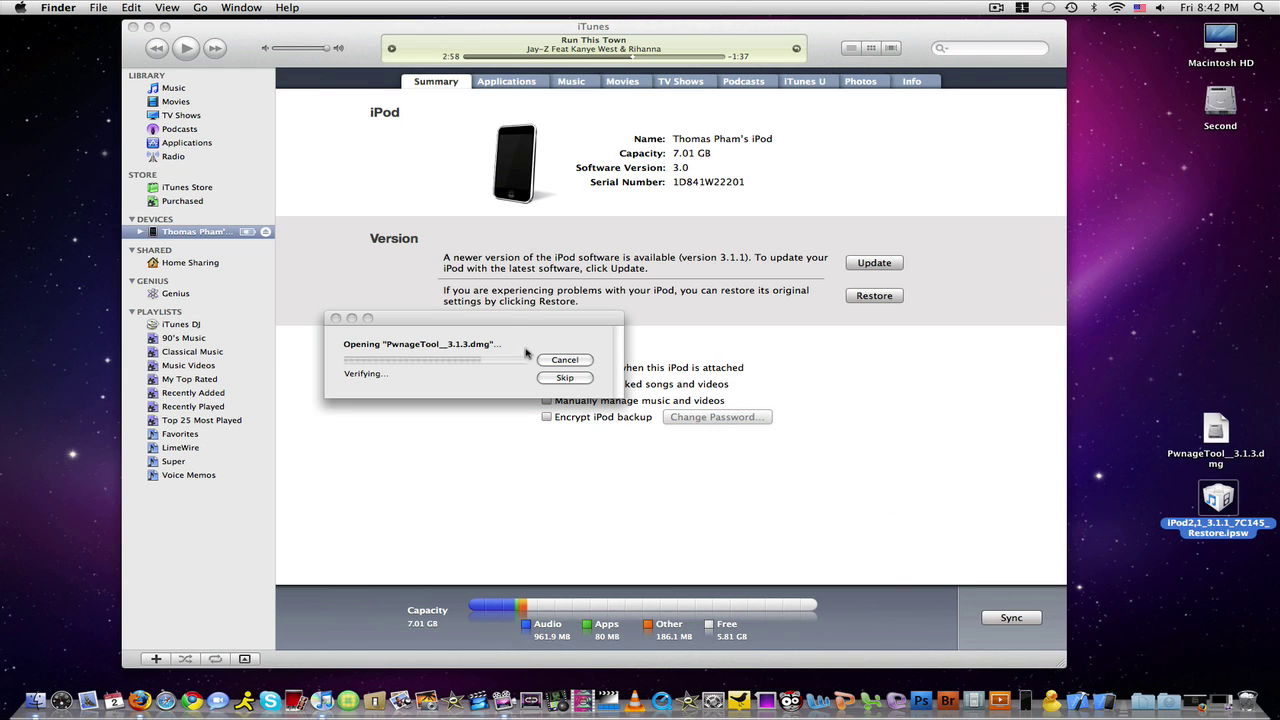
click(562, 377)
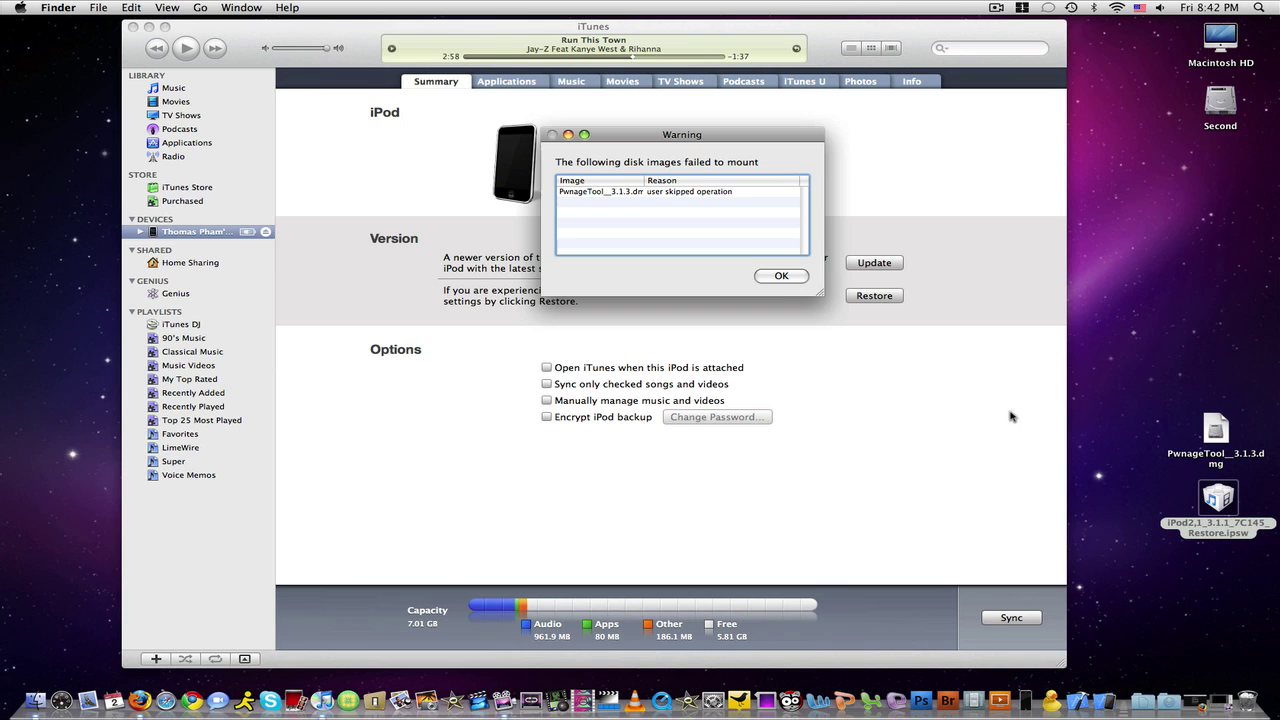
click(781, 277)
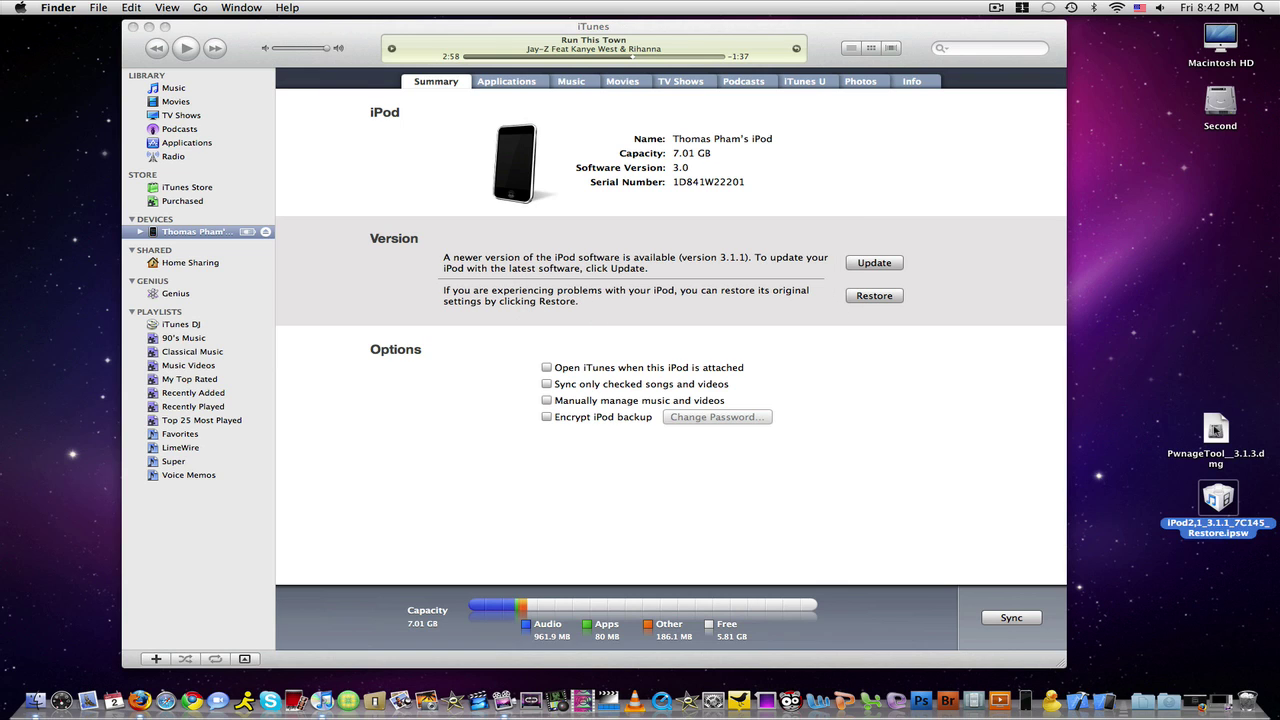
double_click(1215, 430)
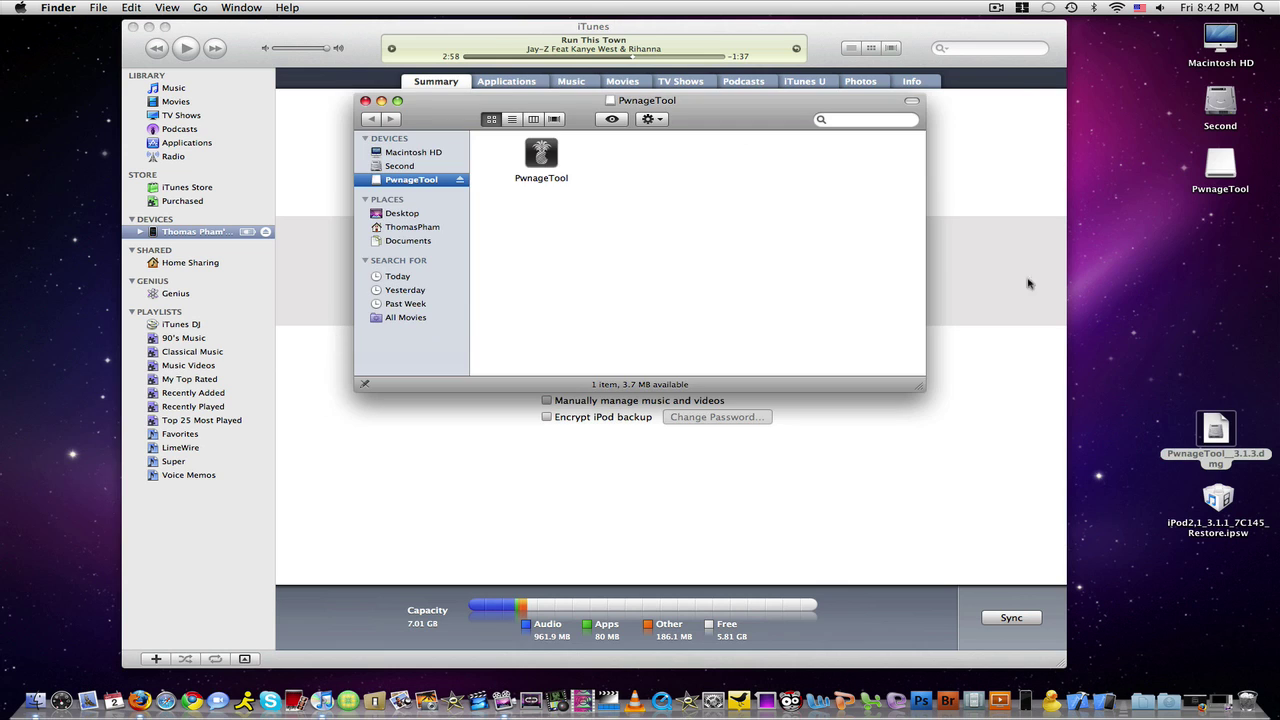
- Launch PwnageTool from the mounted disk, confirming the downloaded-application warning
double_click(541, 152)
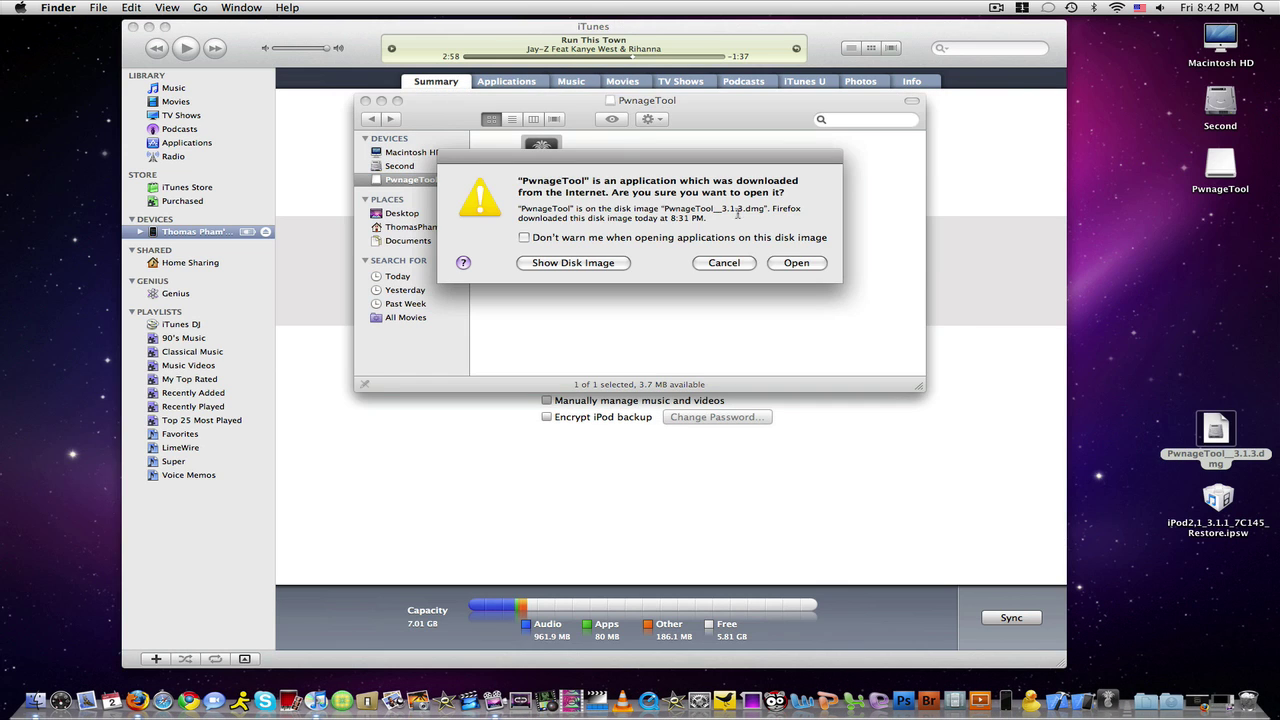
click(790, 262)
click(366, 101)
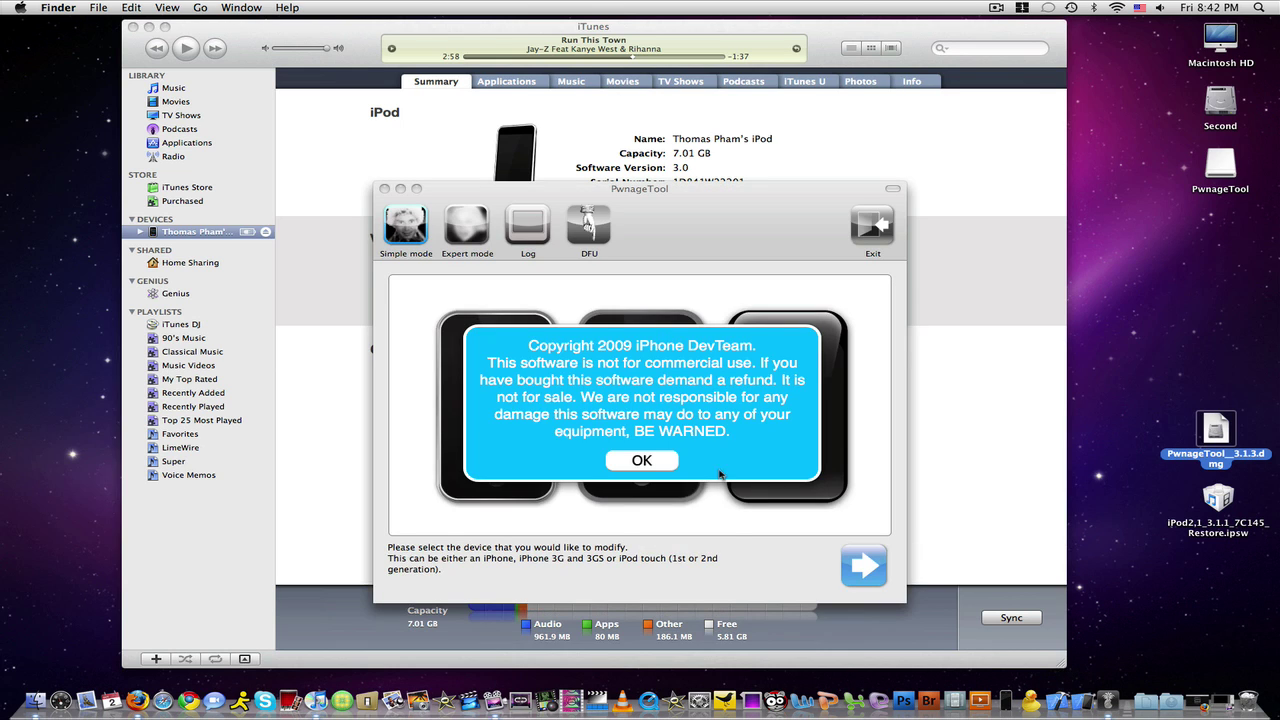
- Dismiss the copyright notice, pick iPod Touch 2G, and select the iPod2,1_3.1.1_7C145 firmware bundle
click(650, 465)
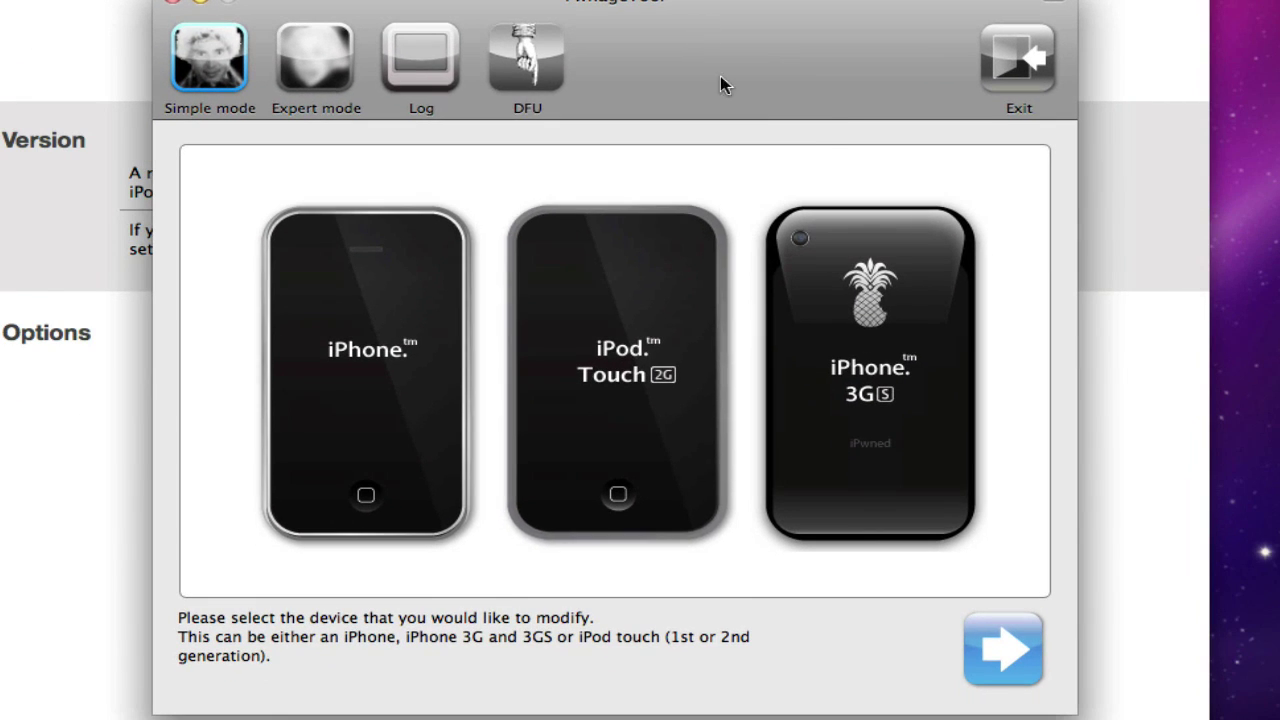
click(620, 374)
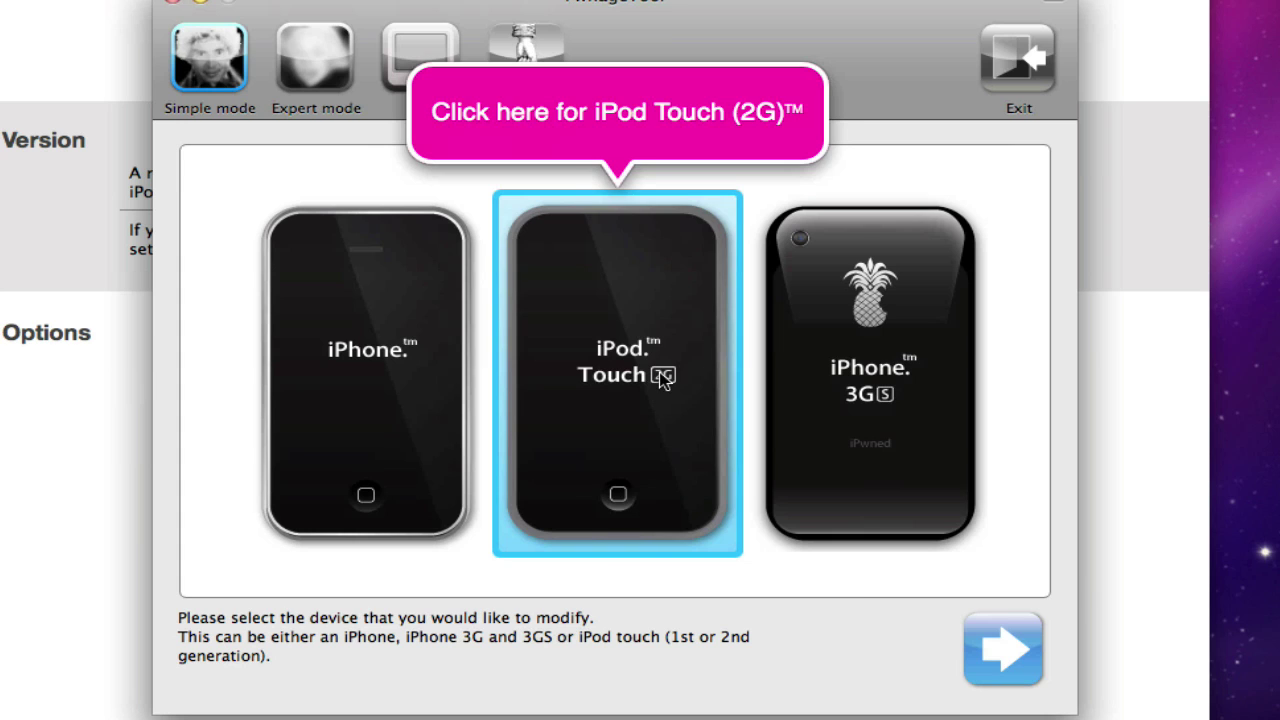
click(663, 382)
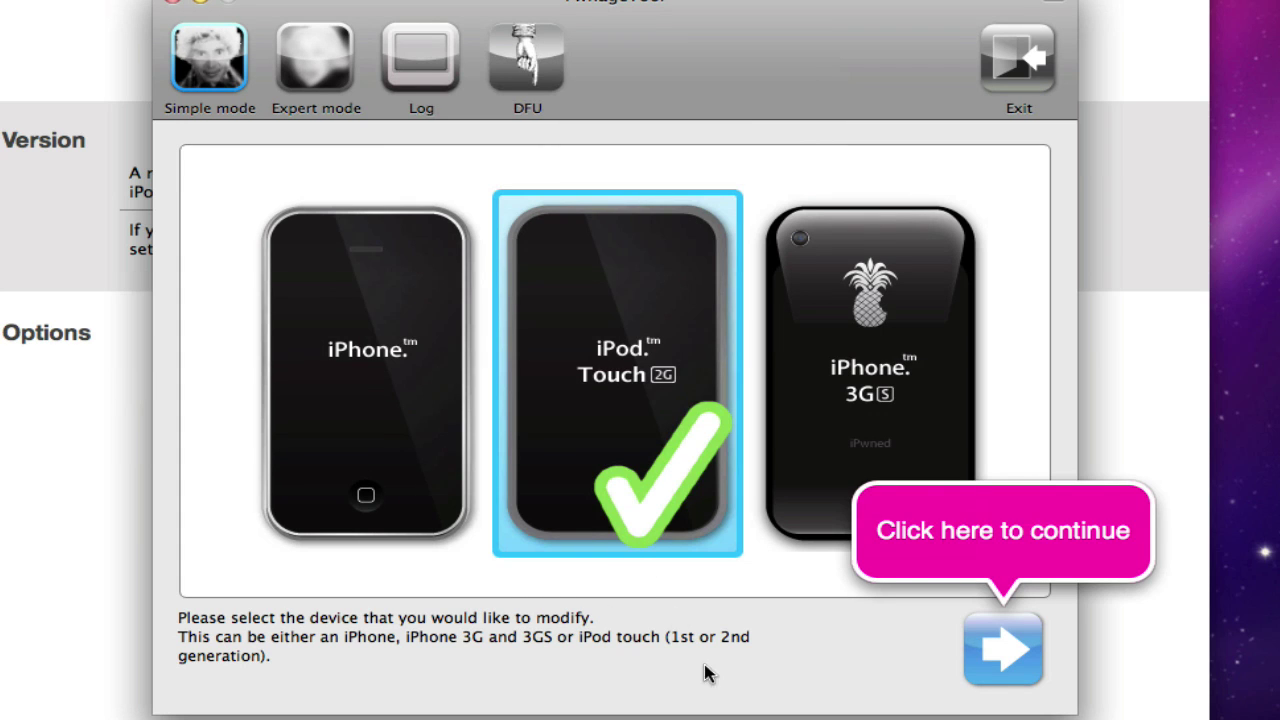
click(982, 648)
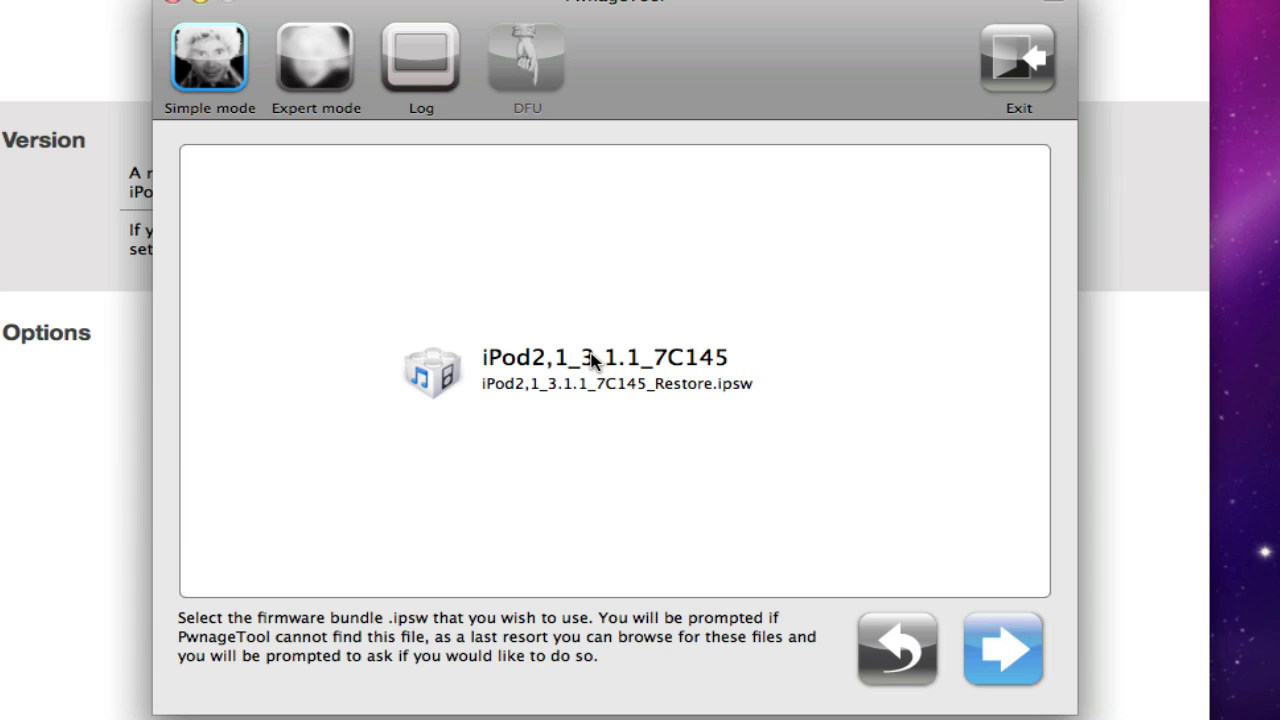
click(631, 378)
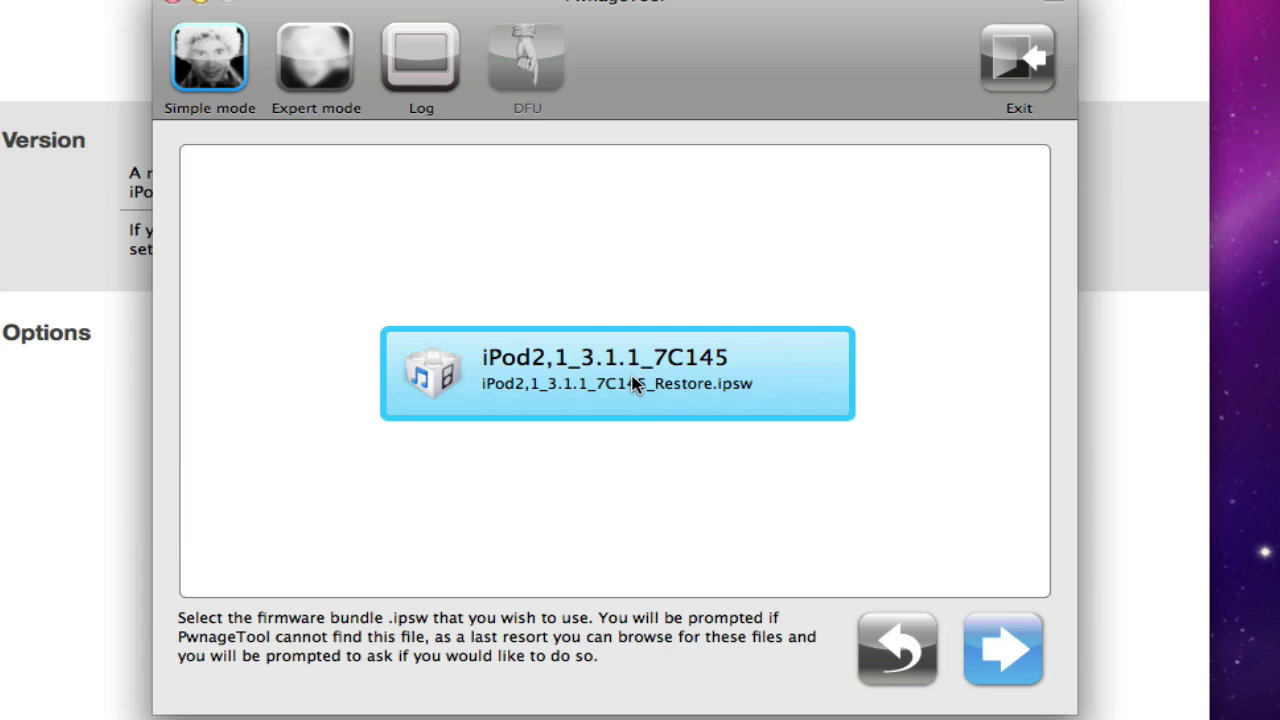
- Build iPod2,1_3.1.1_7C145_Custom_Restore.ipsw on the desktop and acknowledge the recovery-mode restore instructions
click(985, 653)
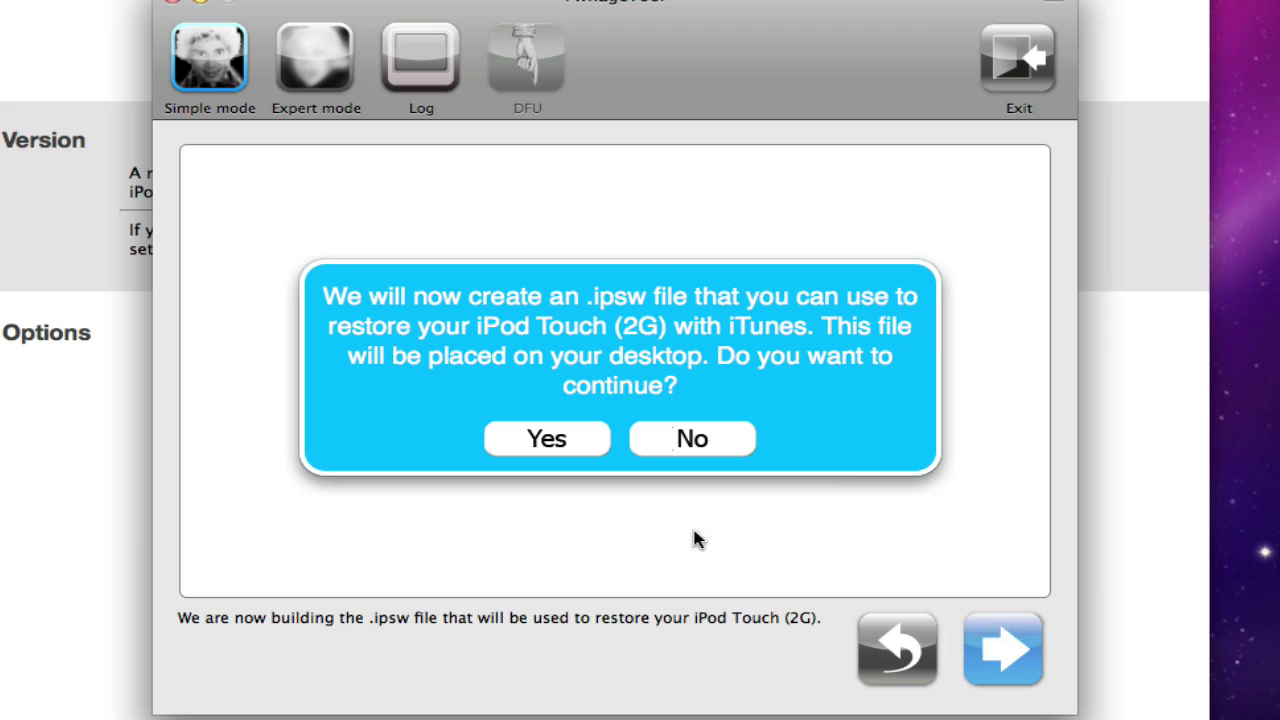
click(556, 443)
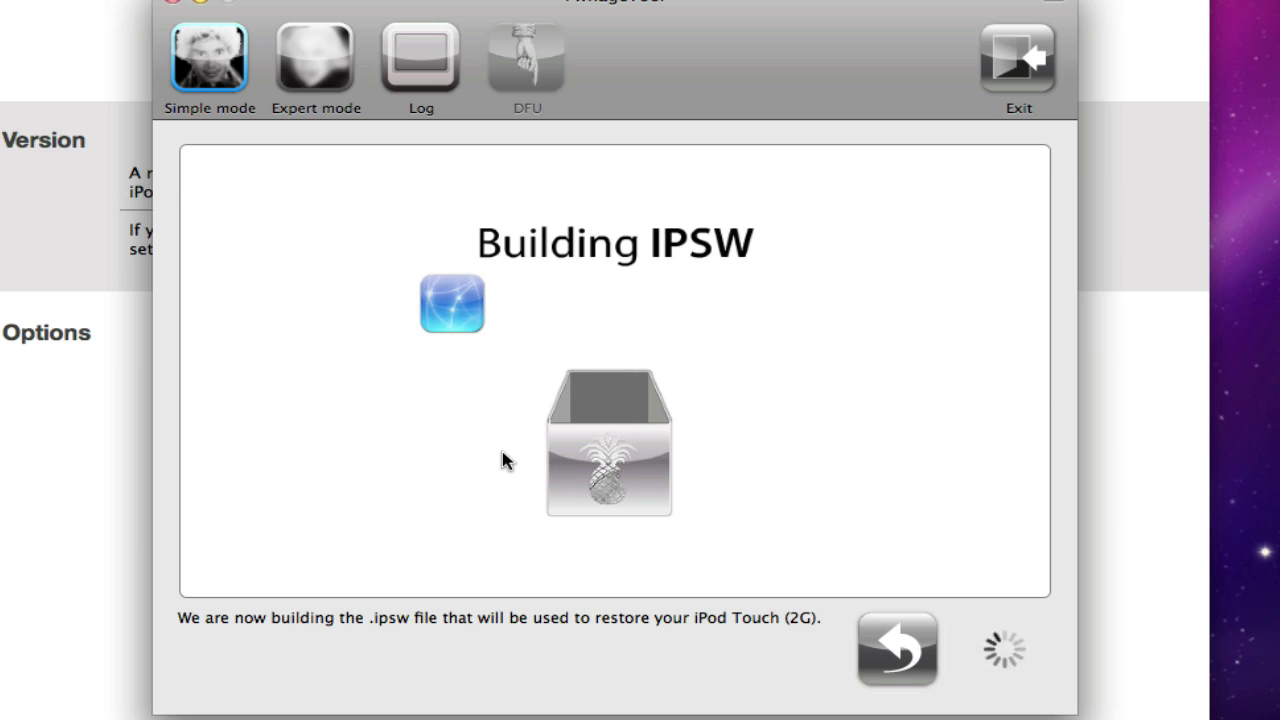
drag(762, 15, 703, 0)
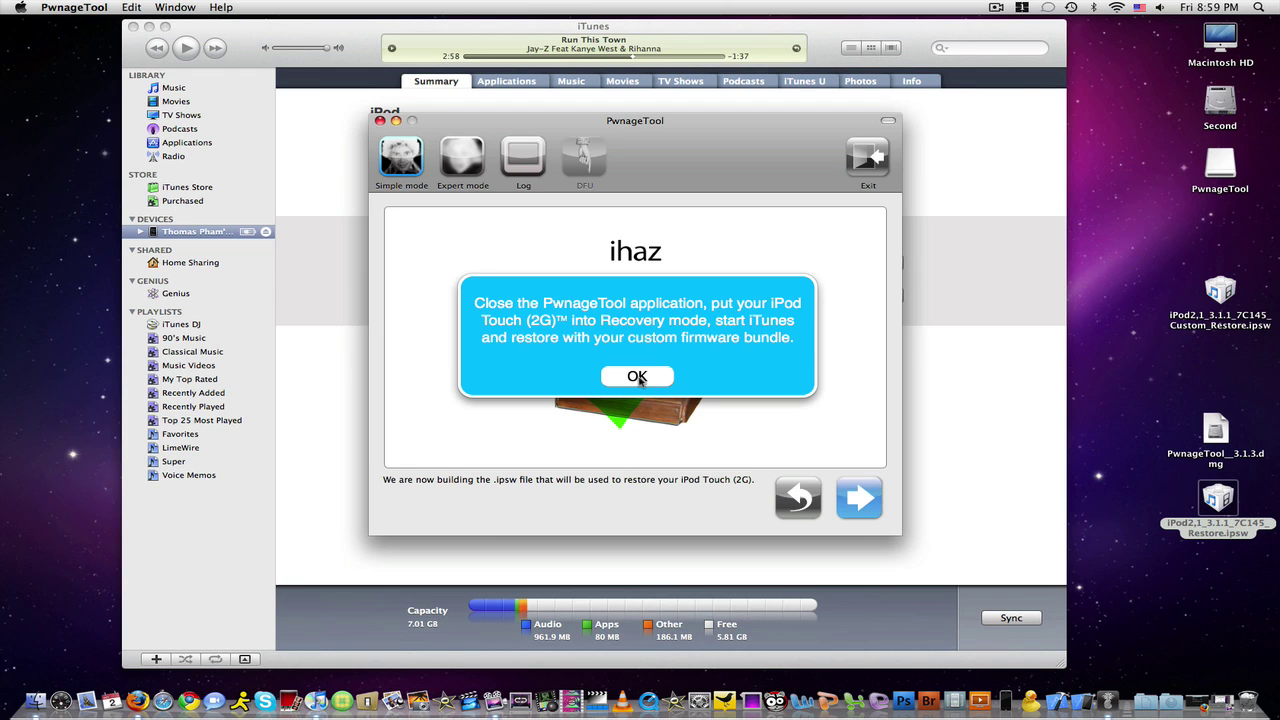
click(637, 377)
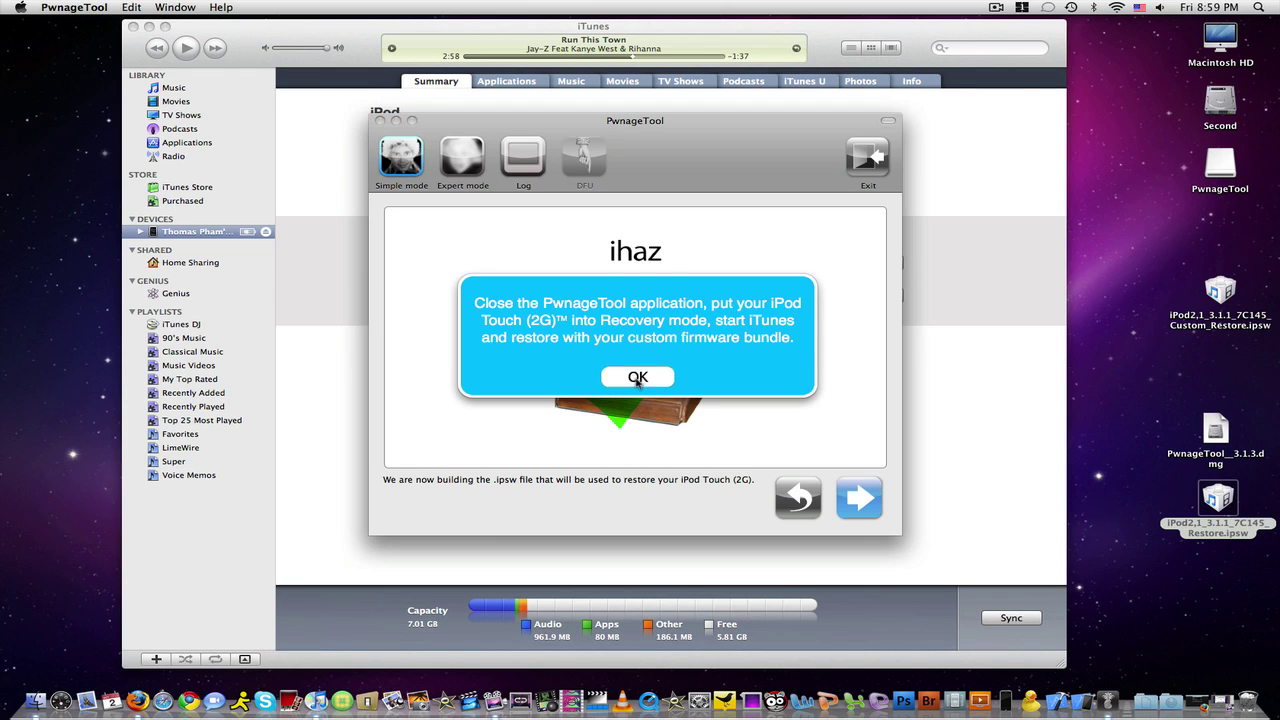
click(845, 502)
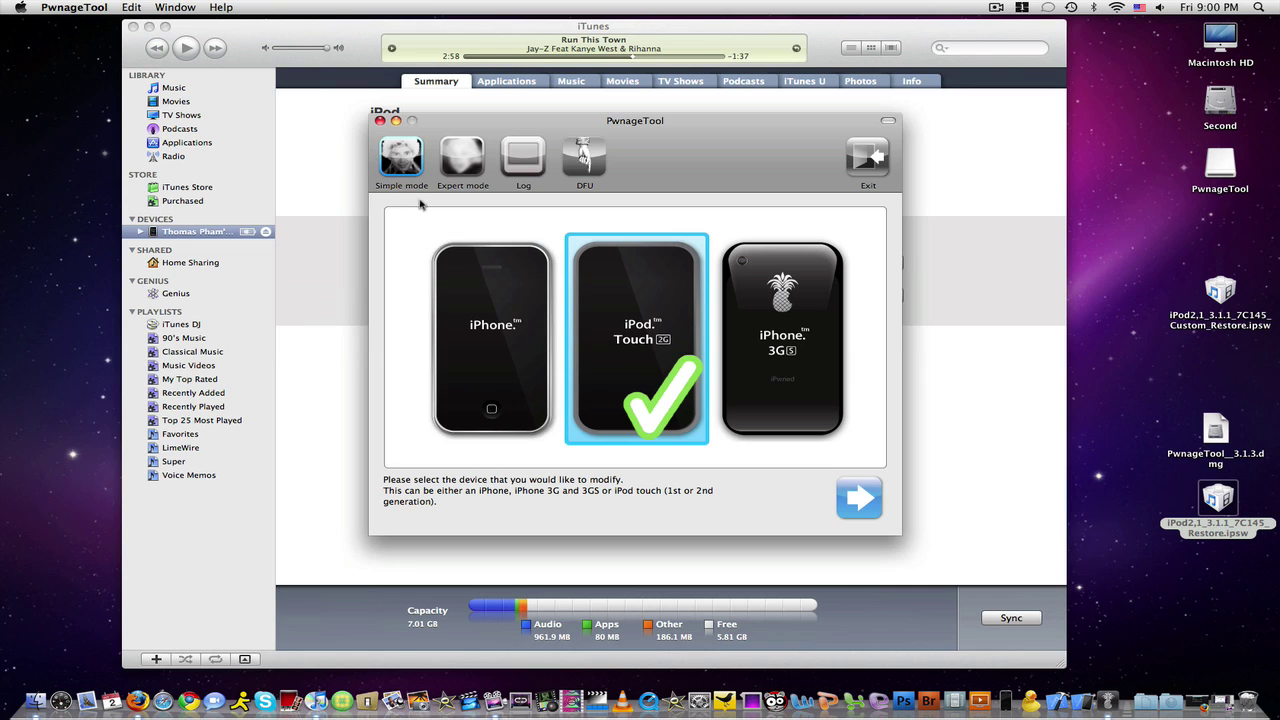
- Quit PwnageTool and pick iPod2,1_3.1.1_7C145_Custom_Restore.ipsw for an iTunes restore
key(super+q)
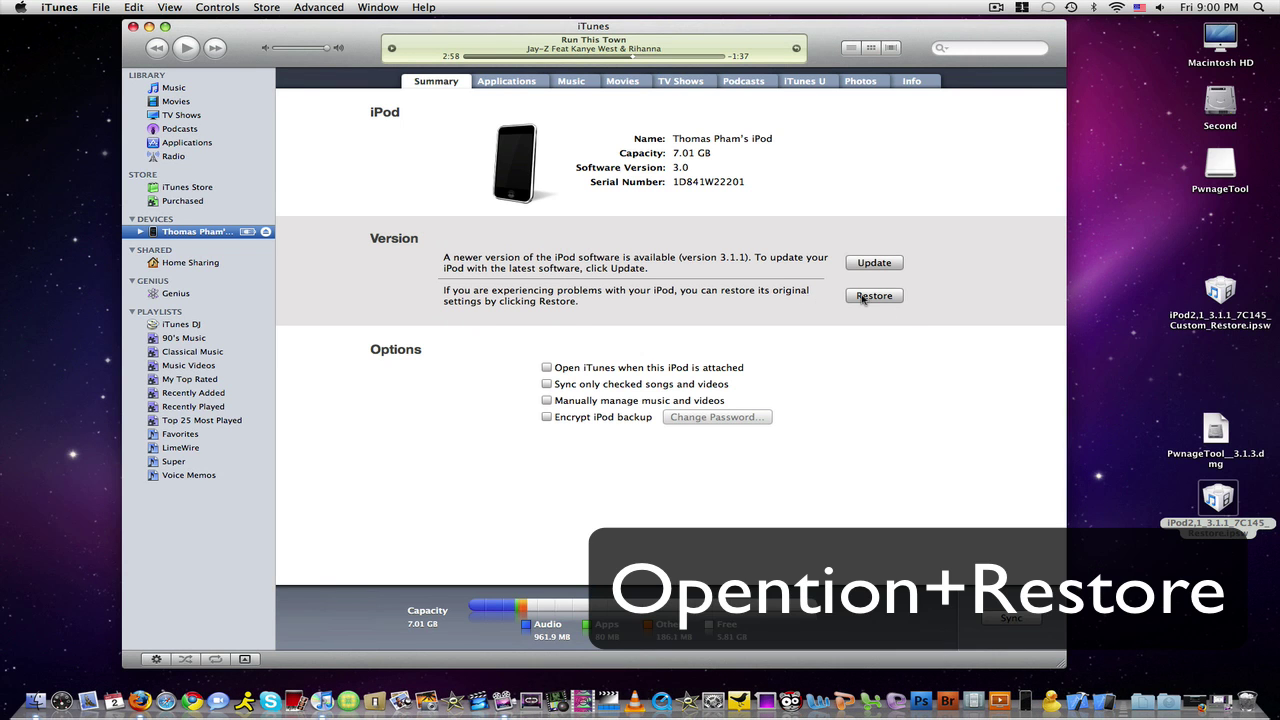
alt+click(862, 298)
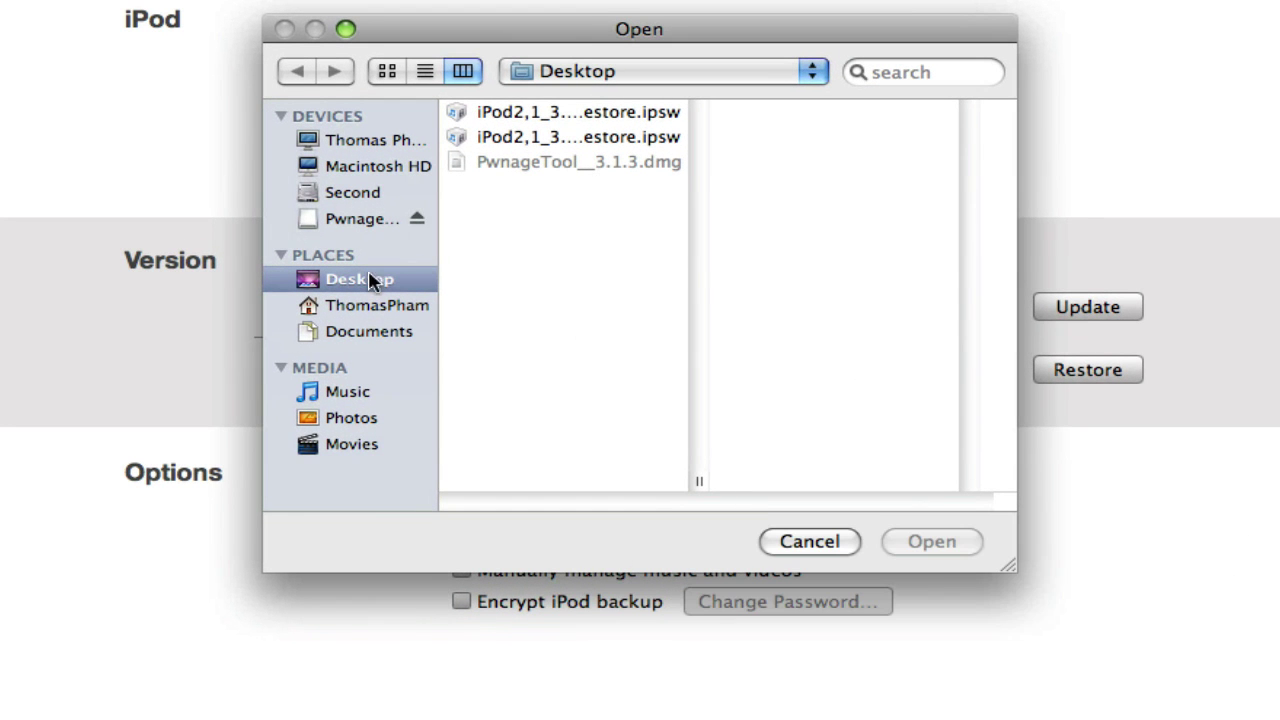
click(598, 118)
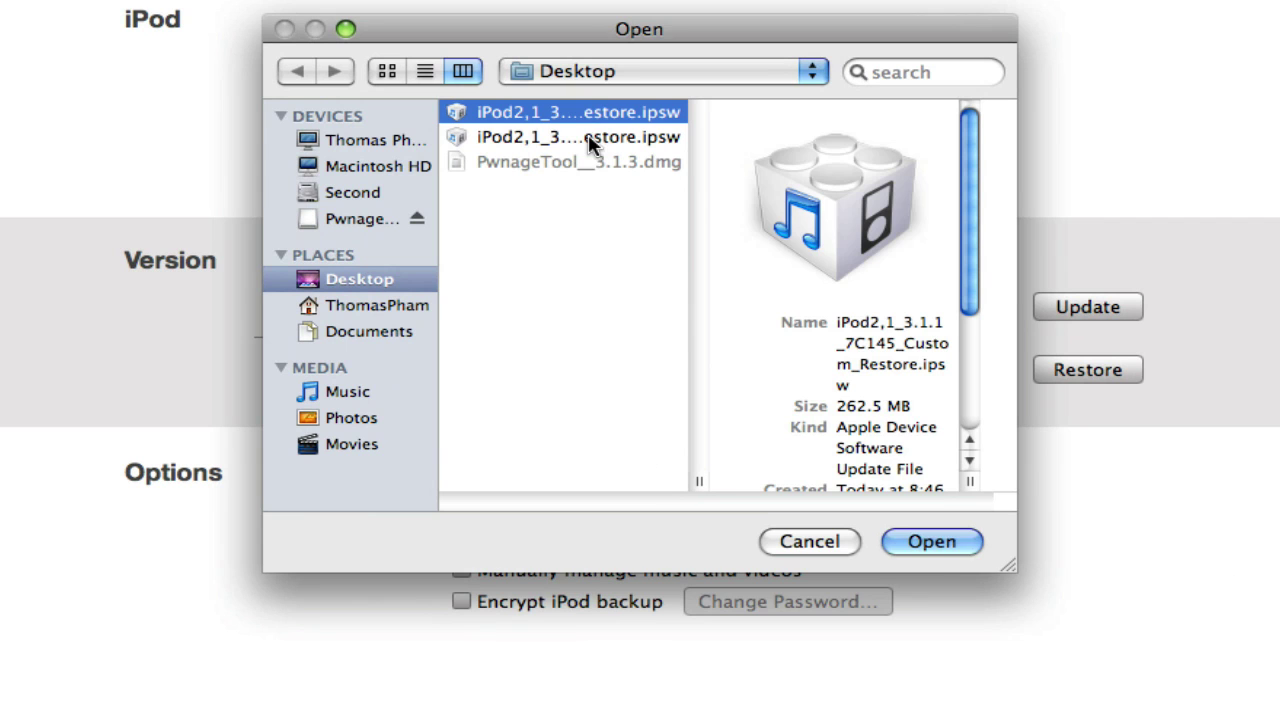
- Start the iPod restore with the selected custom firmware file
click(937, 542)
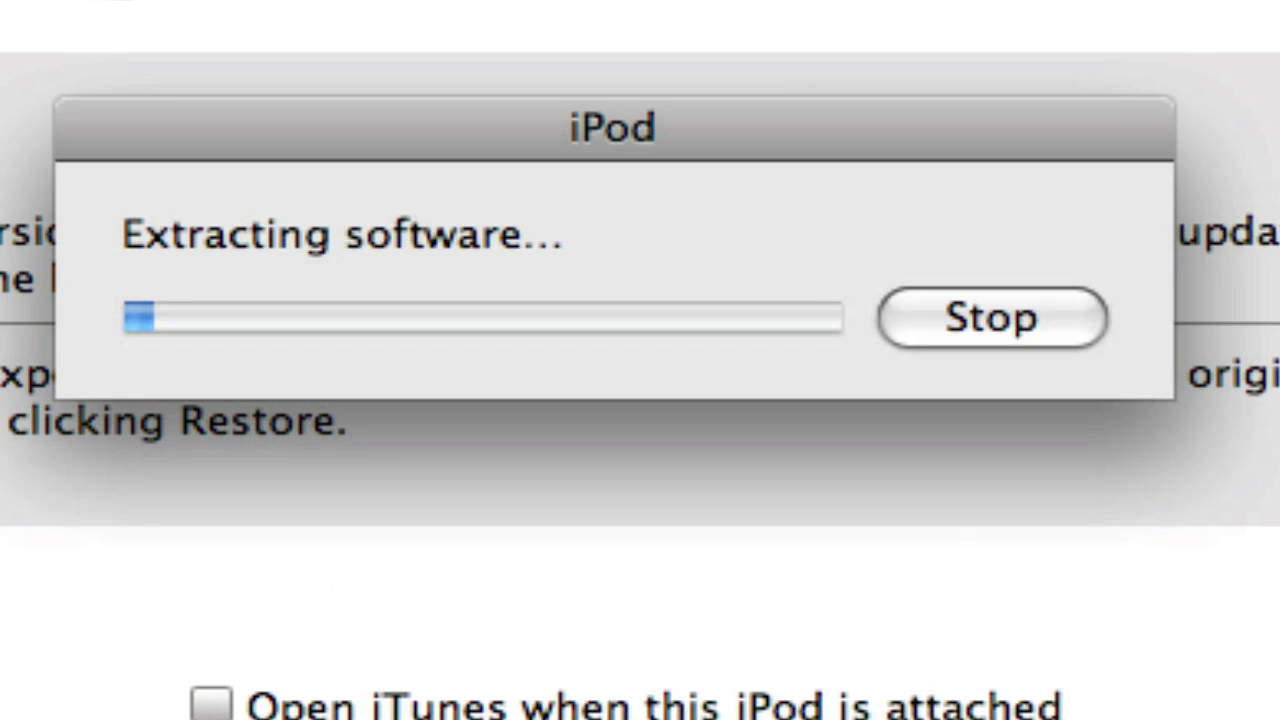